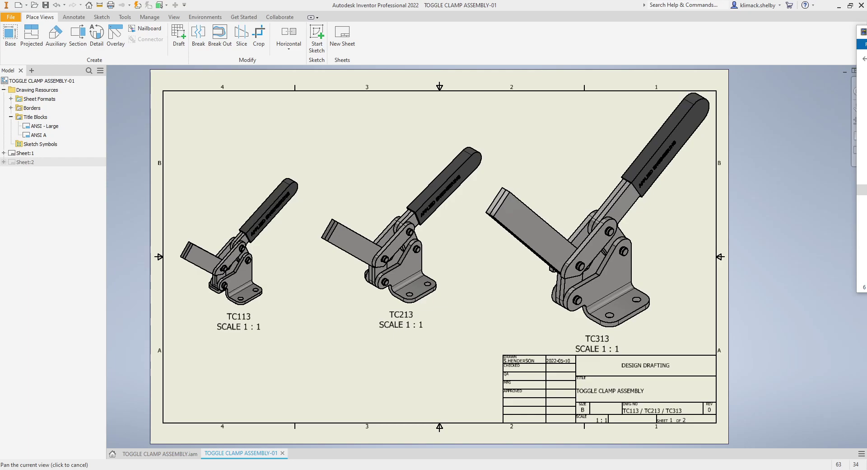
# - End panning and activate the empty Sheet:2 of the drawing
pyautogui.press('Escape')
pyautogui.doubleClick(25, 162)
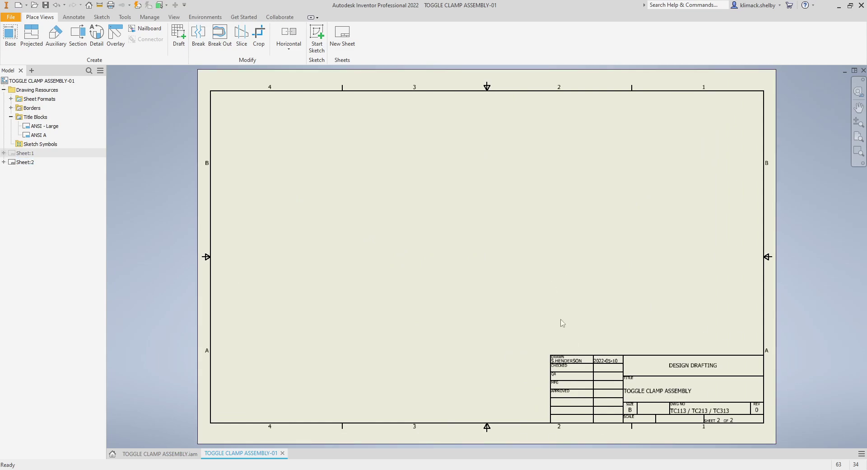
# - Start a base view from the TOGGLE CLAMP ASSEMBLY file, previewed in isometric orientation
pyautogui.click(10, 35)
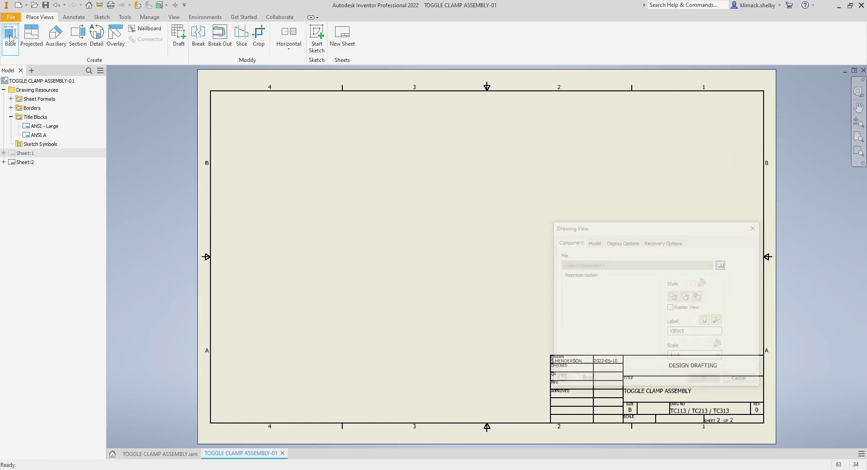
pyautogui.moveTo(648, 226)
pyautogui.mouseDown()
pyautogui.moveTo(449, 193)
pyautogui.moveTo(263, 144)
pyautogui.mouseUp()
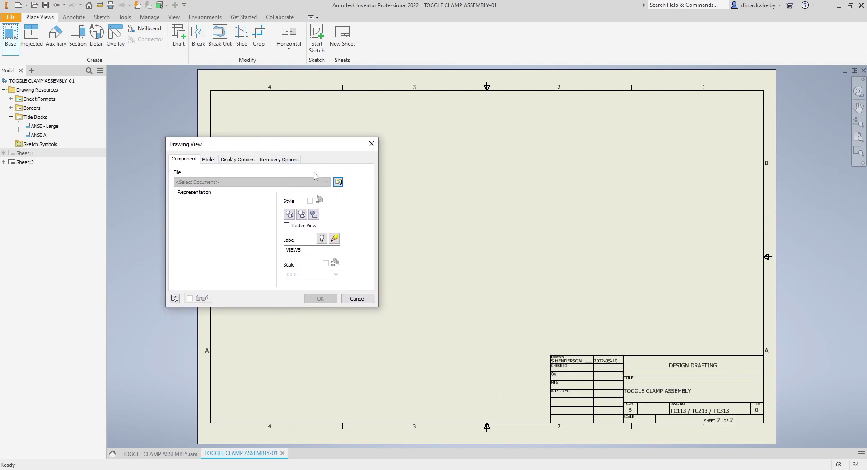
pyautogui.click(338, 182)
pyautogui.moveTo(367, 159); pyautogui.dragTo(306, 151)
pyautogui.scroll(-1, 357, 226)
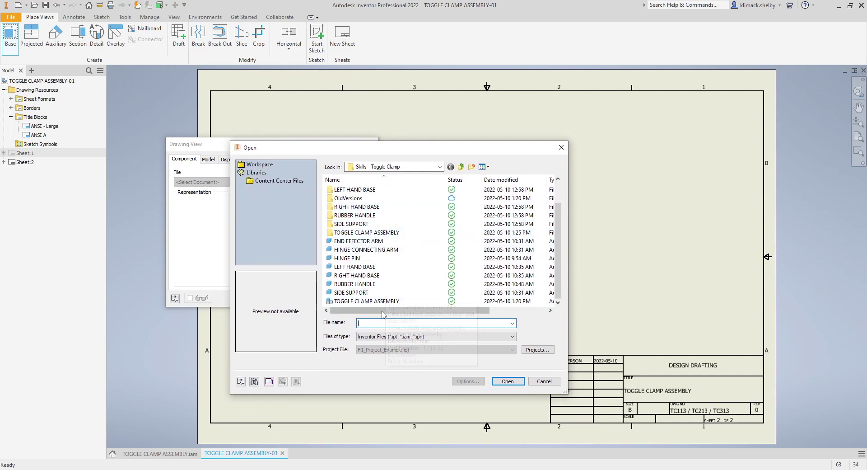
pyautogui.click(382, 301)
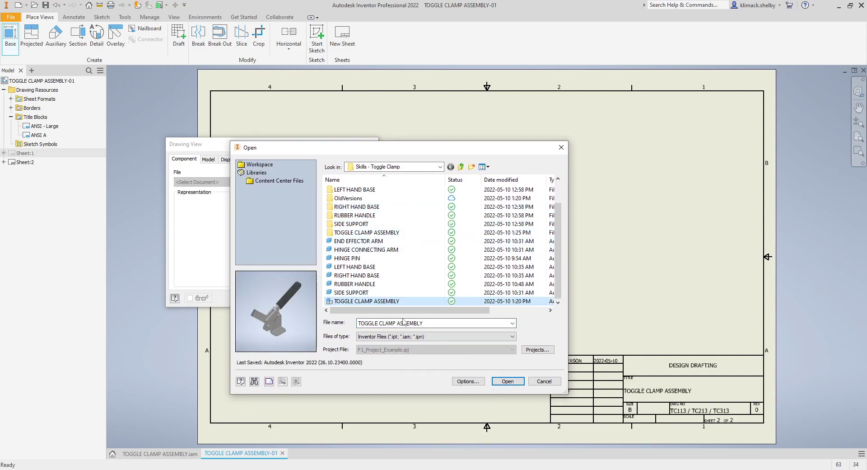
pyautogui.click(499, 381)
pyautogui.click(386, 275)
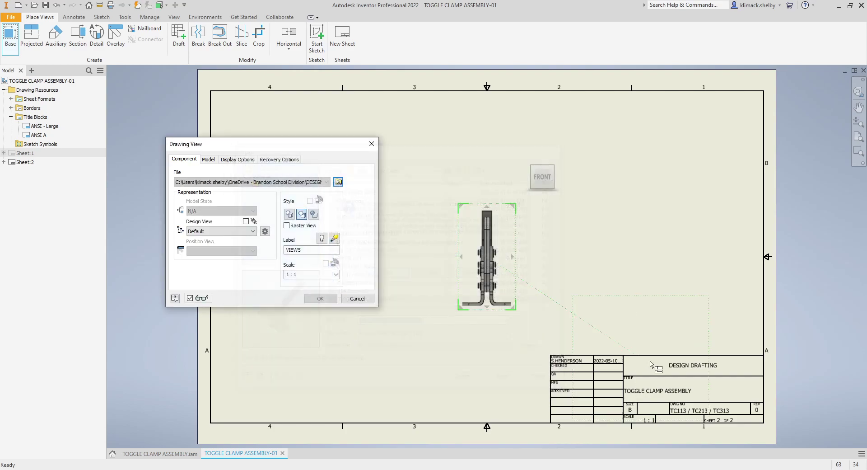
pyautogui.click(552, 172)
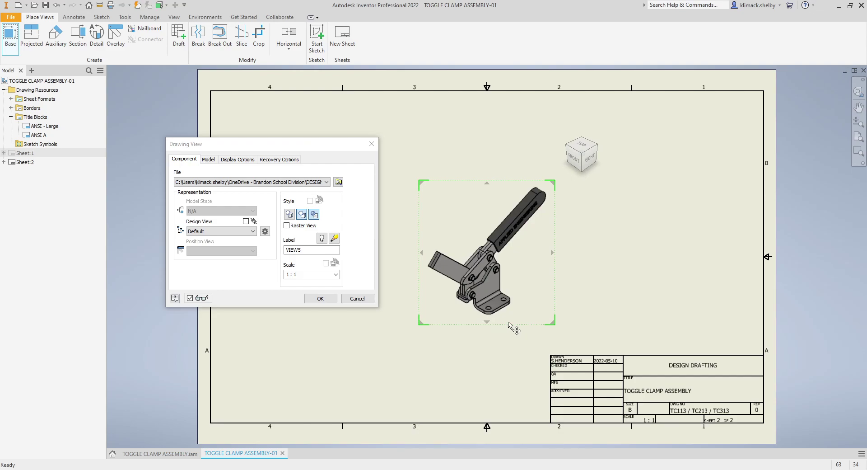
# - Set the view's assembly member to TOGGLE CLAMP ASSEMBLY-03
pyautogui.click(208, 159)
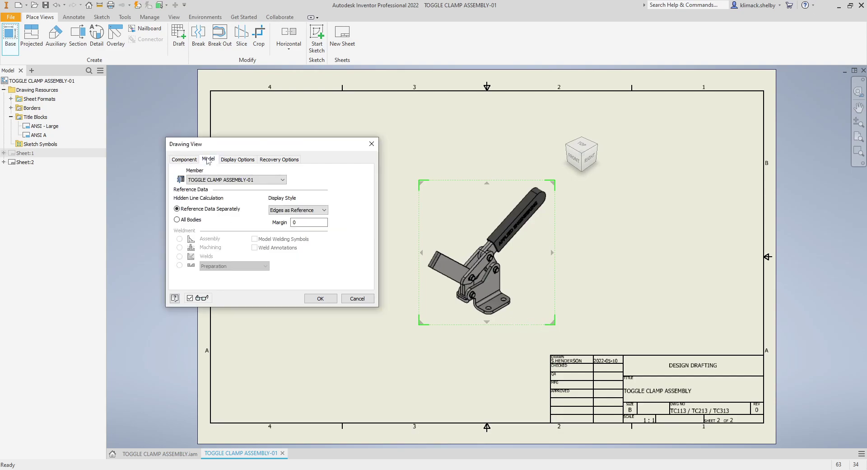
pyautogui.moveTo(202, 147); pyautogui.dragTo(177, 156)
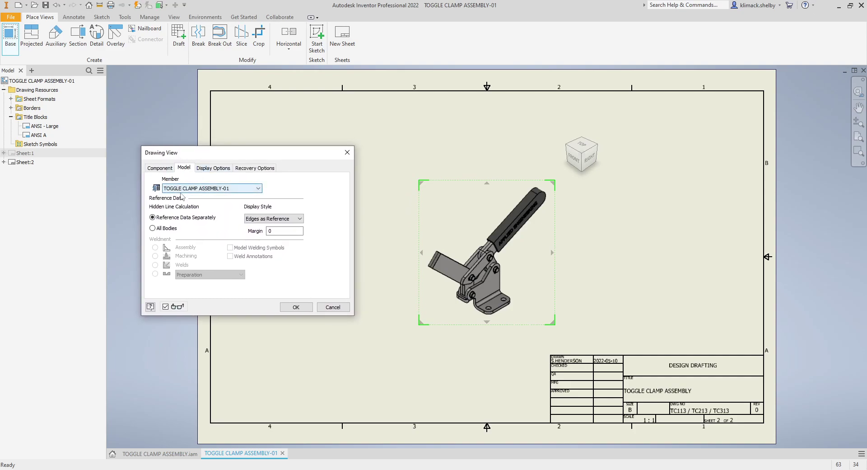
pyautogui.click(242, 190)
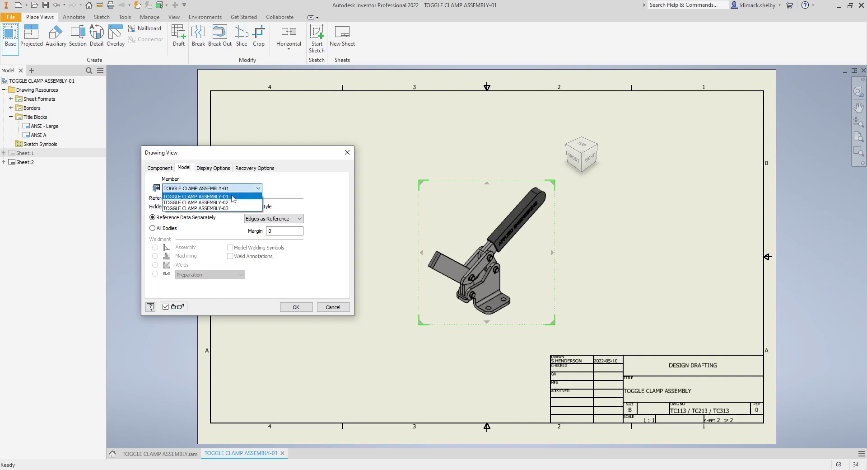
pyautogui.click(227, 202)
pyautogui.click(237, 190)
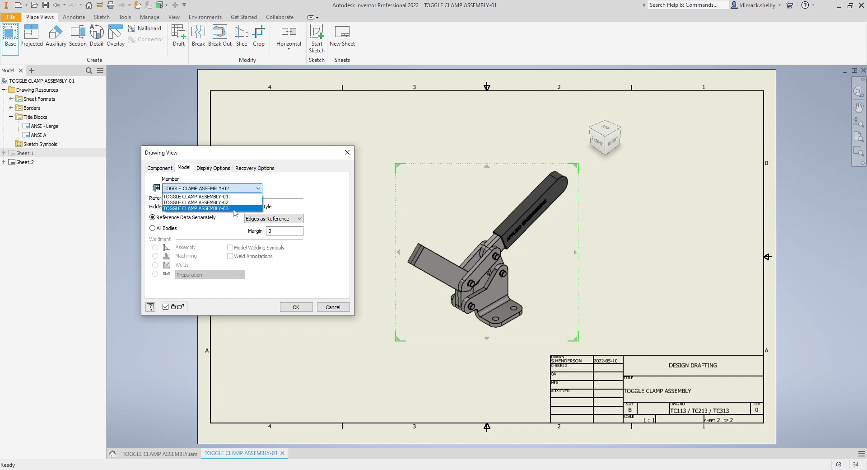
pyautogui.click(233, 211)
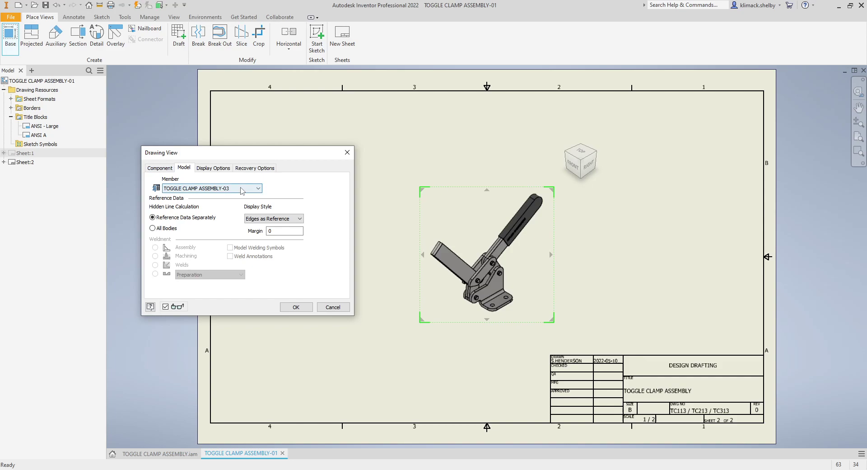
pyautogui.click(208, 188)
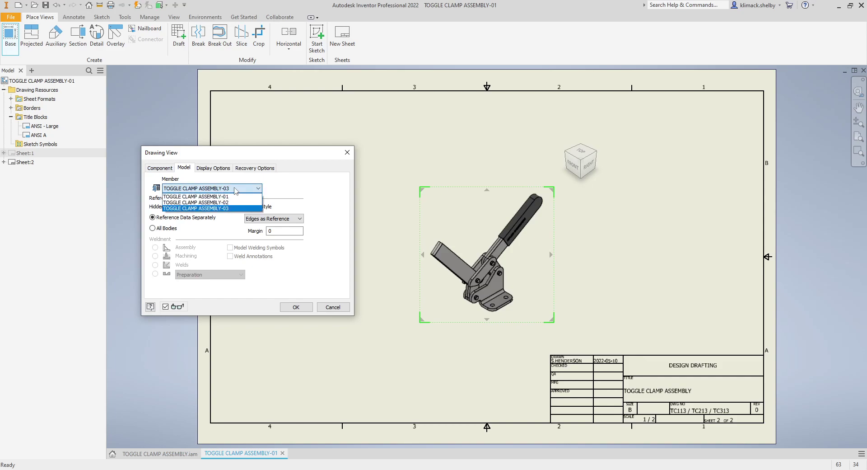
pyautogui.click(229, 209)
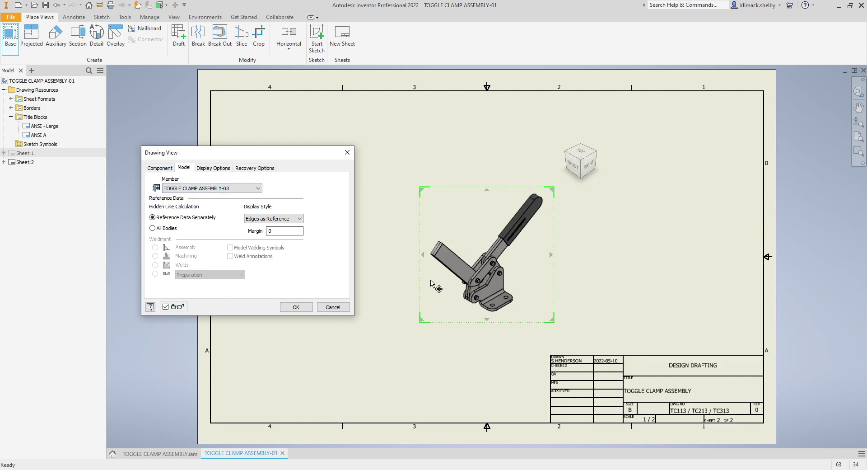
# - Place the view at 1:1 scale and move it to the sheet's upper left
pyautogui.click(162, 168)
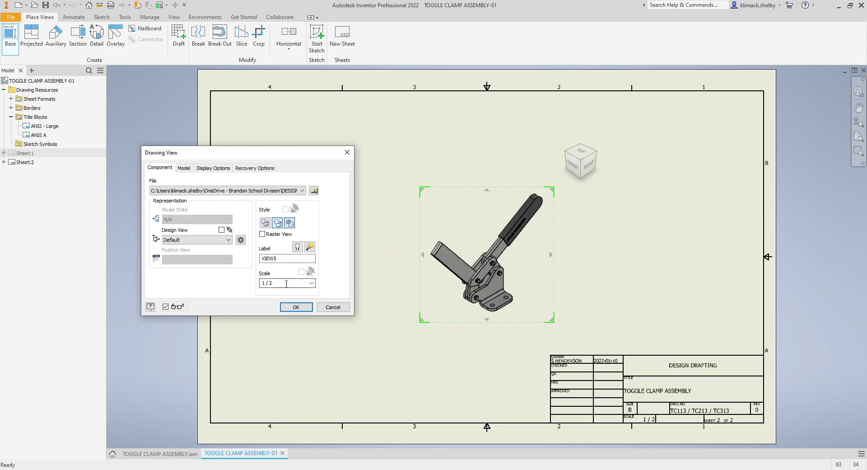
pyautogui.click(311, 283)
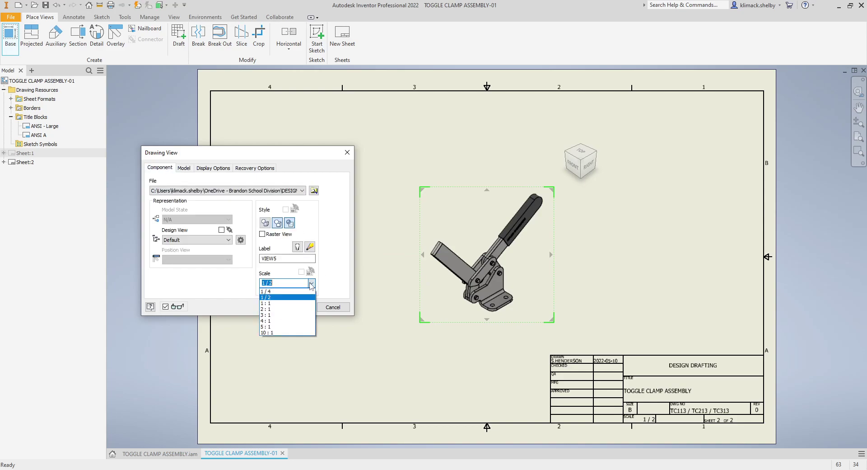
pyautogui.click(292, 303)
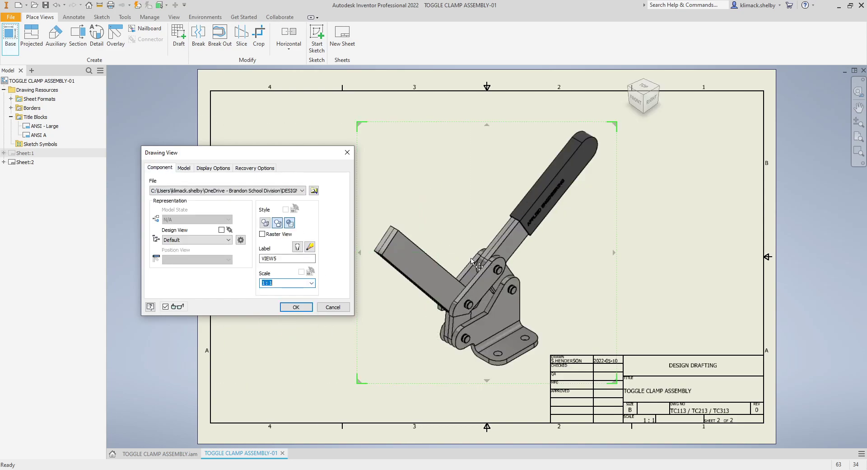
pyautogui.click(295, 307)
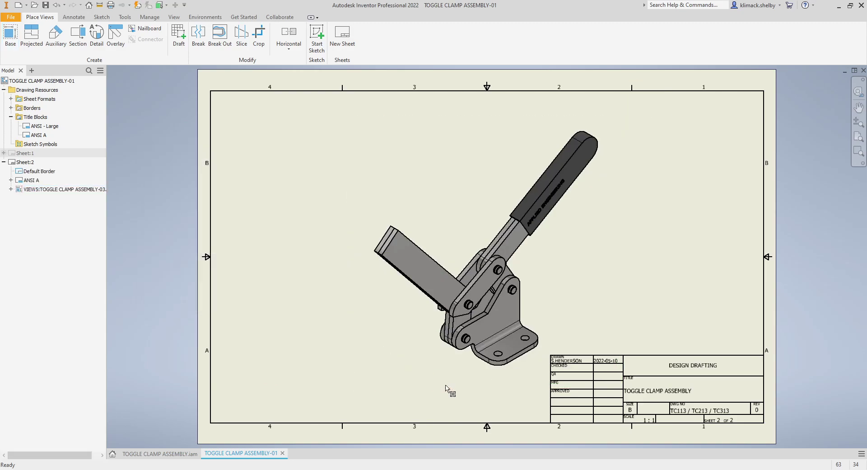
pyautogui.moveTo(368, 304)
pyautogui.mouseDown()
pyautogui.moveTo(252, 275)
pyautogui.moveTo(216, 277)
pyautogui.mouseUp()
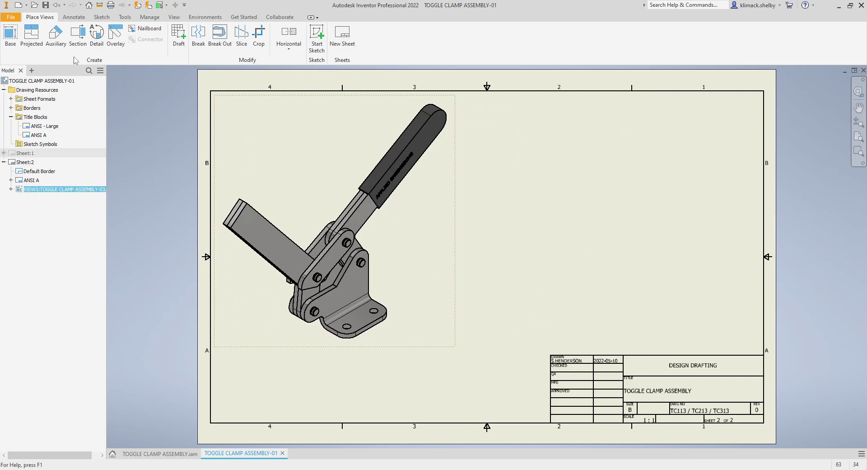
# - Start a second base view from TOGGLE CLAMP ASSEMBLY, previewed isometric
pyautogui.click(10, 36)
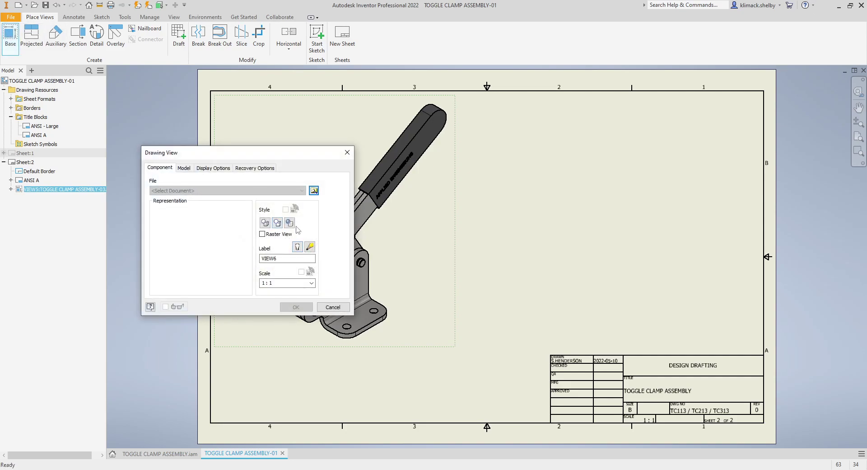
pyautogui.click(314, 191)
pyautogui.scroll(-1, 384, 253)
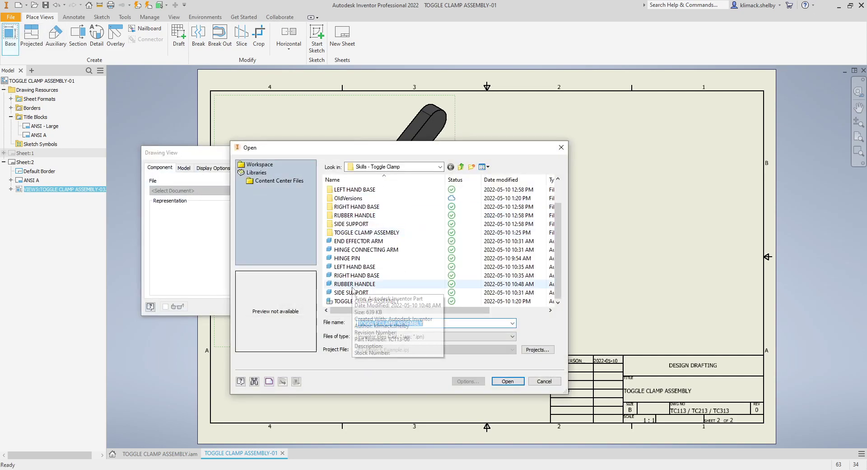
pyautogui.click(508, 380)
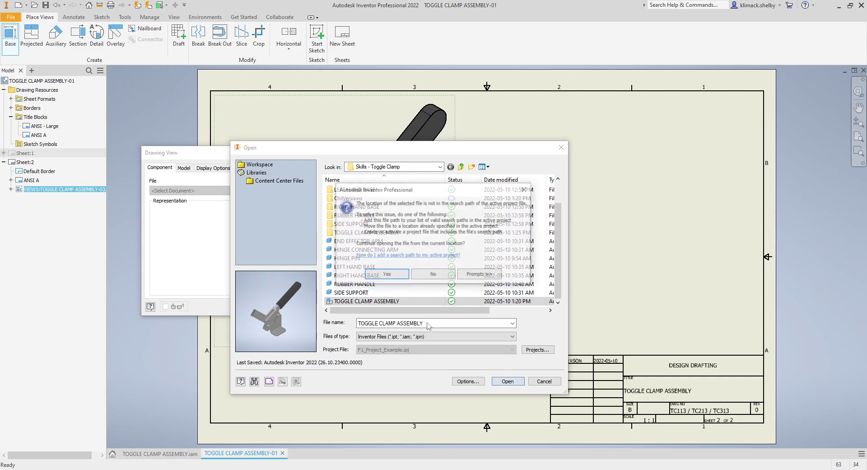
pyautogui.click(395, 275)
pyautogui.click(186, 168)
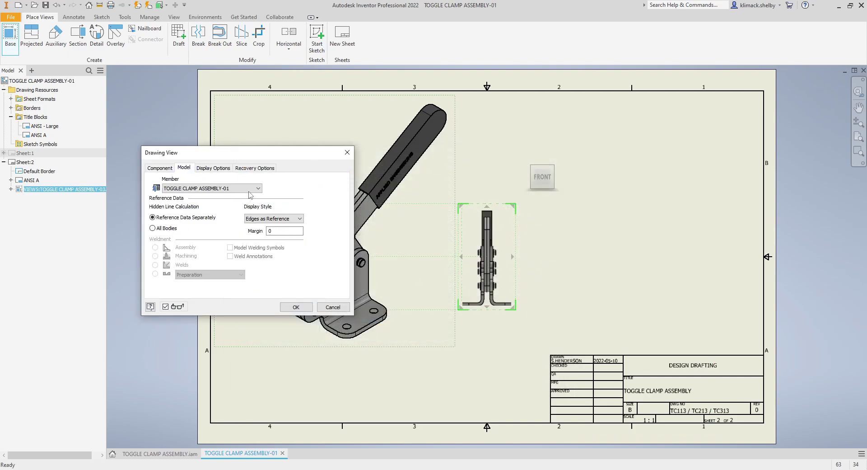
pyautogui.click(554, 166)
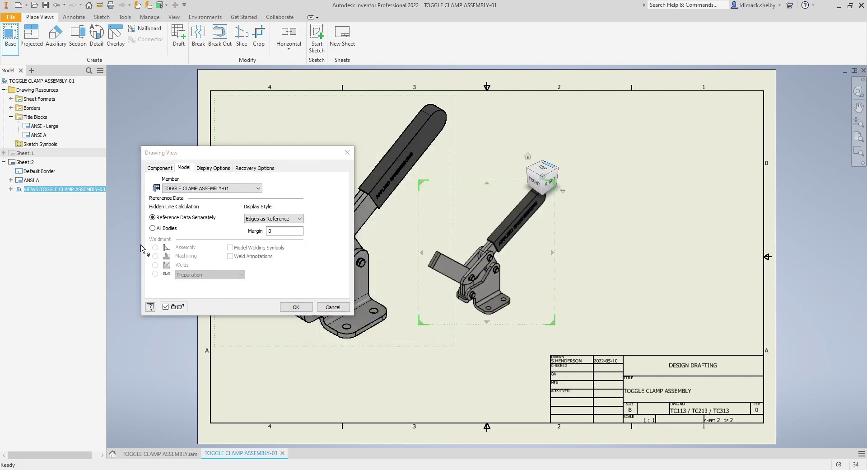
# - Choose the TOGGLE CLAMP ASSEMBLY-01 member and place the view on the sheet's right
pyautogui.click(182, 189)
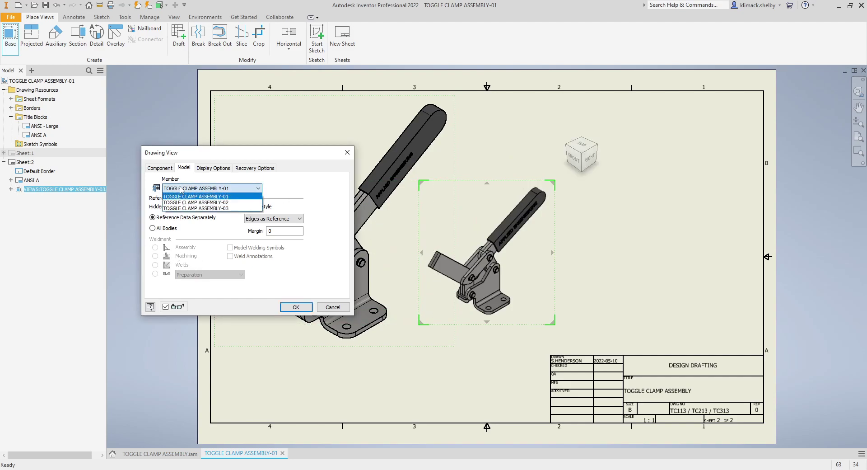
pyautogui.click(188, 198)
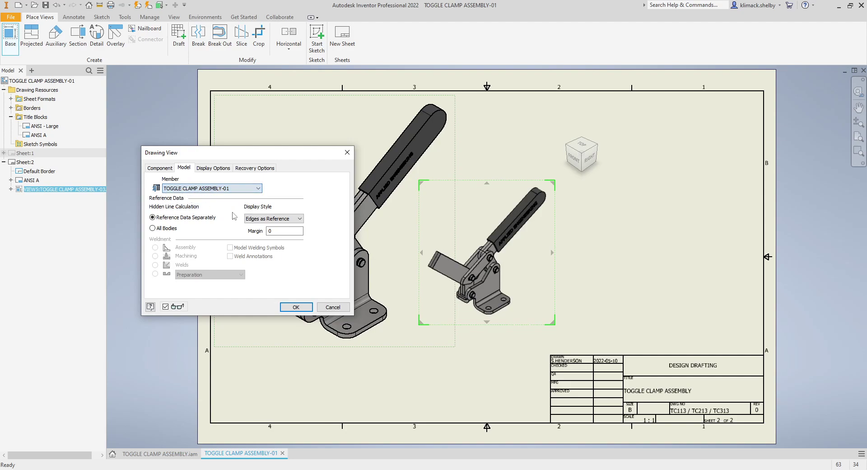
pyautogui.moveTo(505, 279)
pyautogui.mouseDown()
pyautogui.moveTo(582, 235)
pyautogui.moveTo(575, 228)
pyautogui.mouseUp()
pyautogui.click(163, 175)
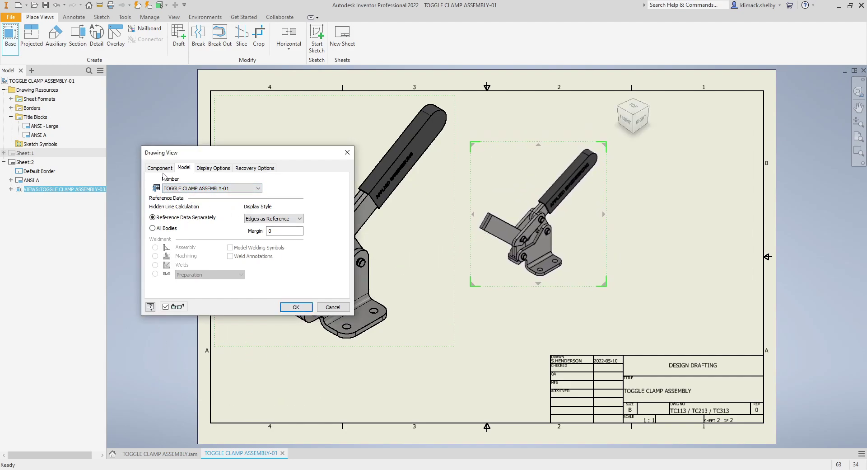
pyautogui.click(161, 167)
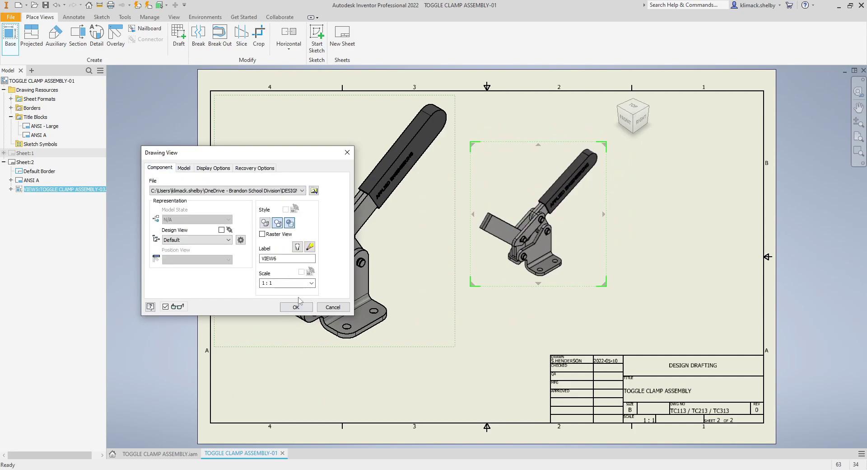
pyautogui.click(281, 308)
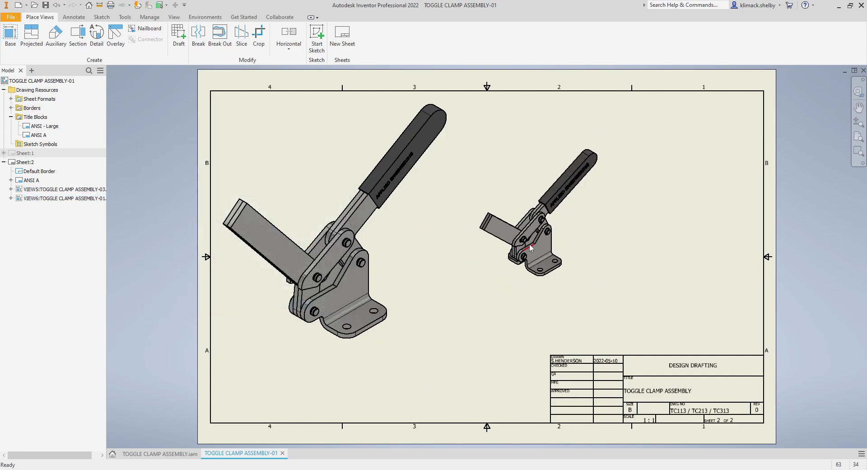
# - Nudge the -01 clamp view slightly left beside VIEW5 and deselect it
pyautogui.moveTo(518, 282); pyautogui.dragTo(502, 299)
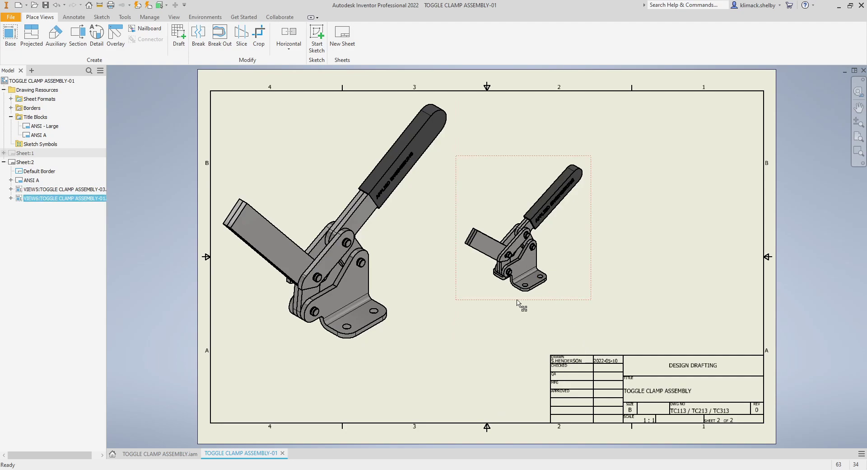
pyautogui.moveTo(517, 301); pyautogui.dragTo(500, 303)
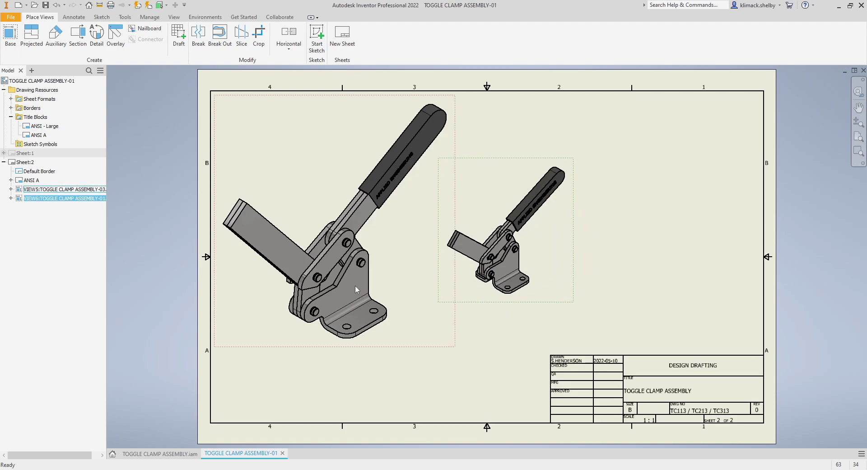
pyautogui.click(493, 390)
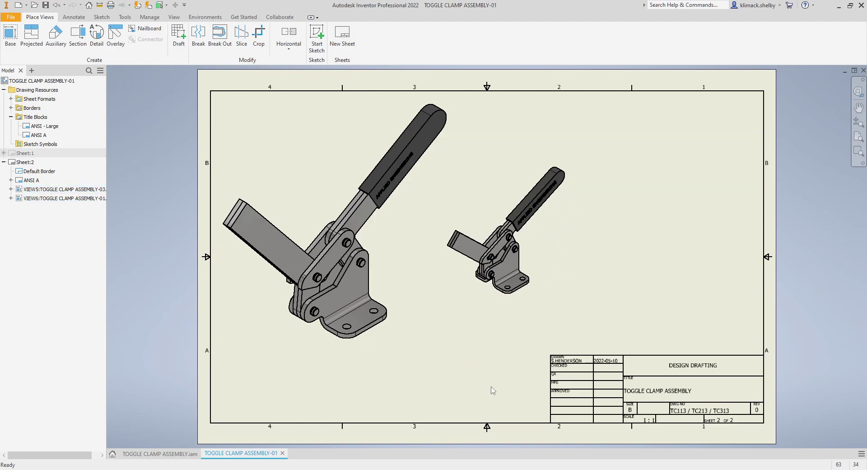
# - Start a new base view from the RUBBER HANDLE part file
pyautogui.click(10, 34)
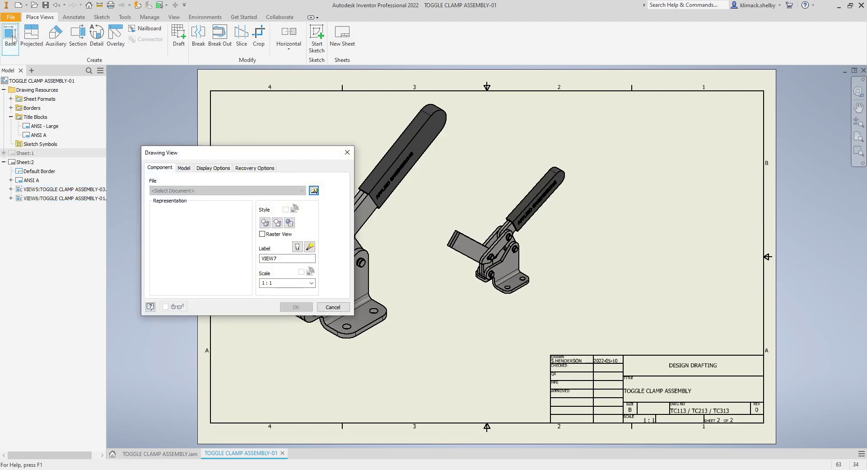
pyautogui.moveTo(260, 152); pyautogui.dragTo(255, 139)
pyautogui.click(310, 177)
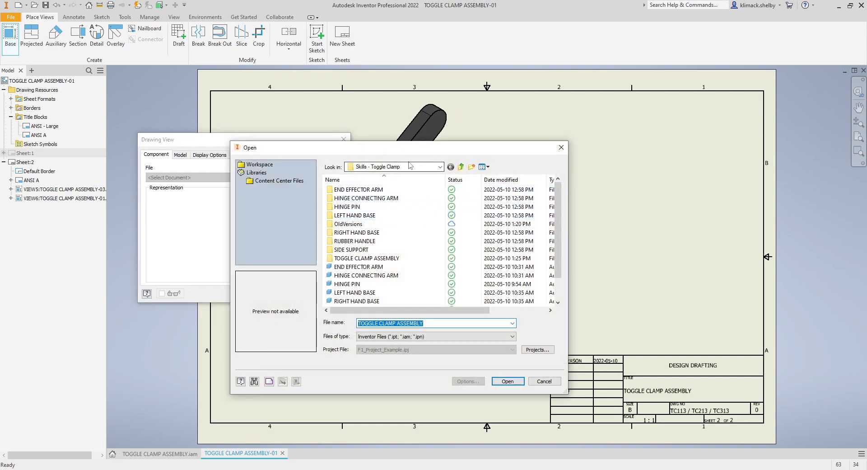
pyautogui.scroll(-1, 394, 253)
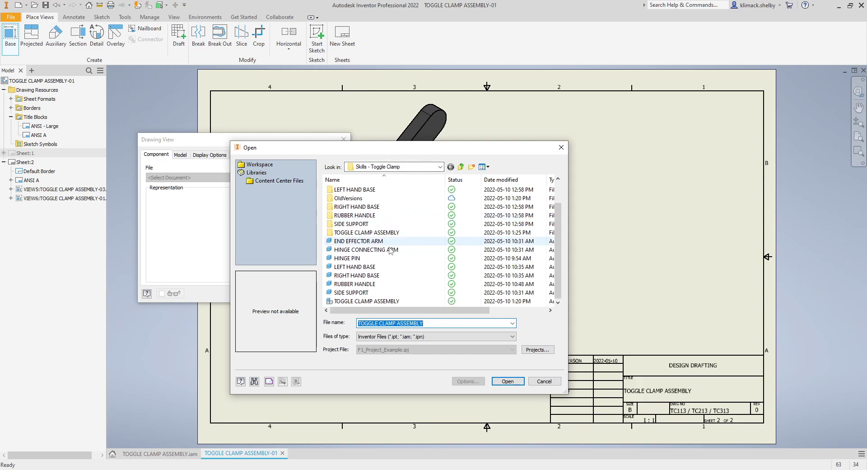
pyautogui.click(360, 288)
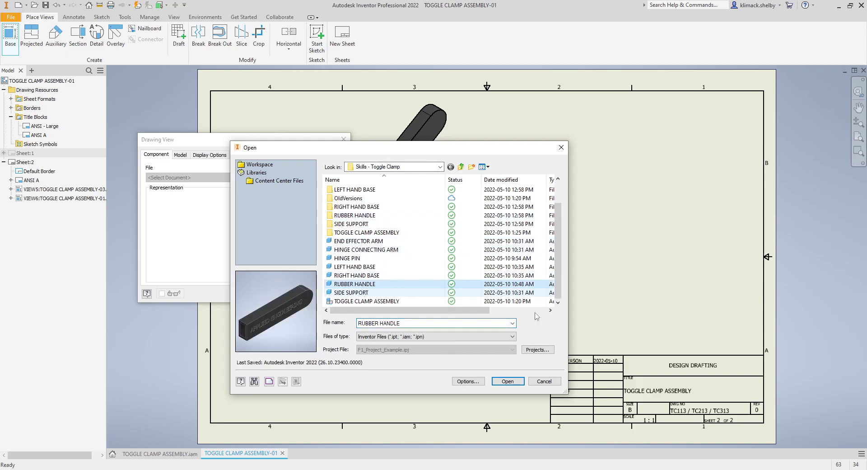
pyautogui.click(508, 381)
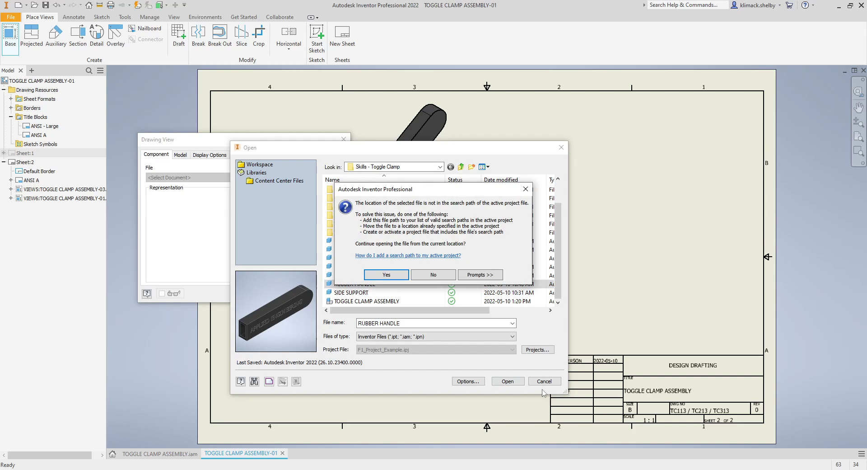
pyautogui.click(387, 274)
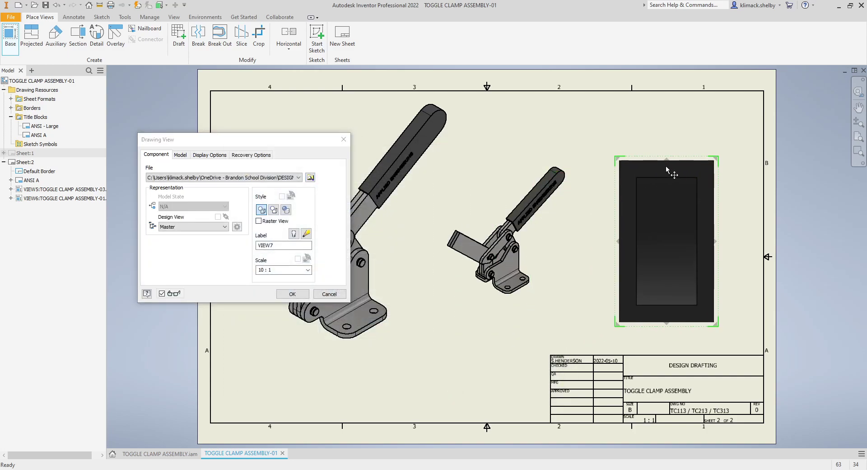
# - Set the handle preview to 1:1 scale, right-side orientation, near the sheet's top right
pyautogui.click(308, 270)
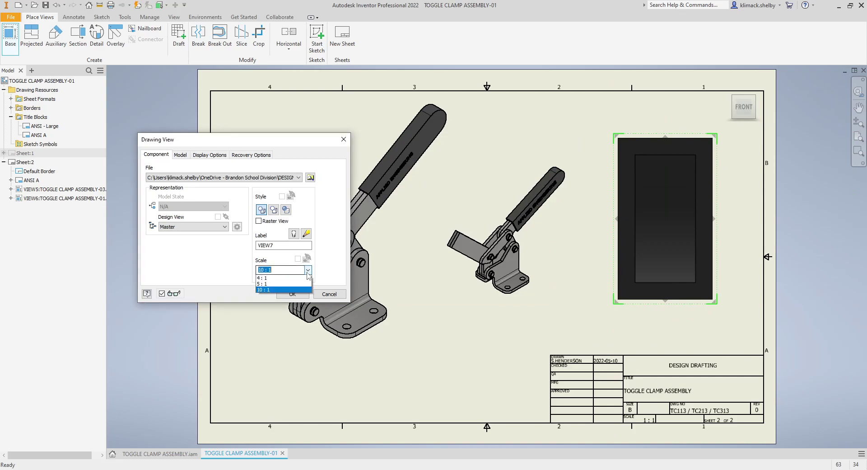
pyautogui.scroll(1, 285, 283)
pyautogui.click(266, 278)
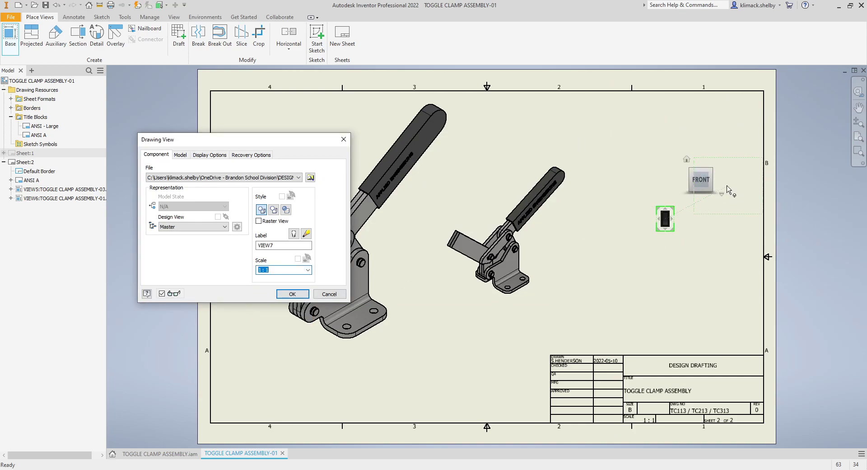
pyautogui.click(723, 191)
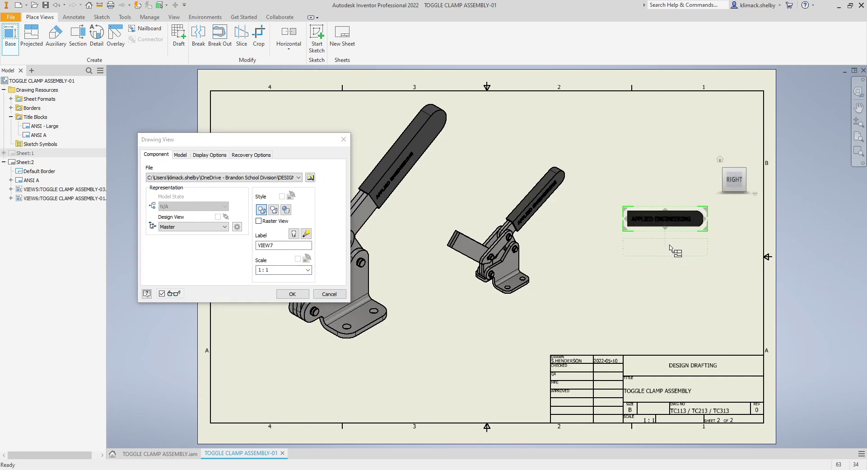
pyautogui.moveTo(678, 218); pyautogui.dragTo(681, 145)
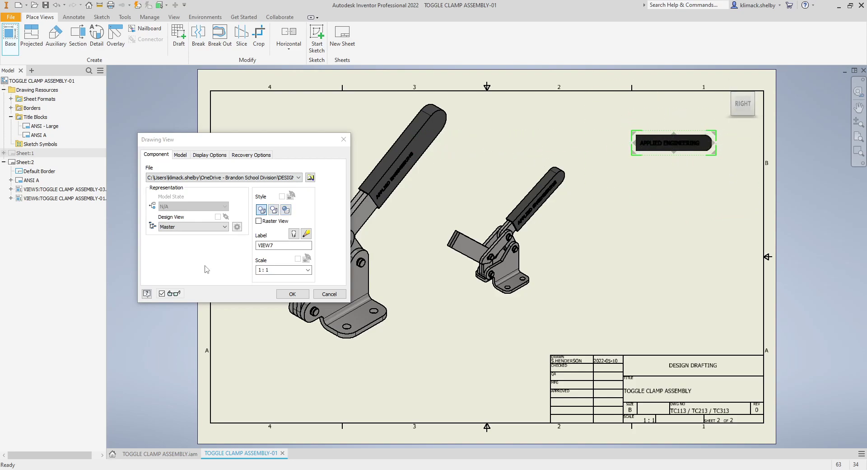
# - Compare the RUBBER HANDLE members and settle on RUBBER HANDLE-03
pyautogui.click(182, 155)
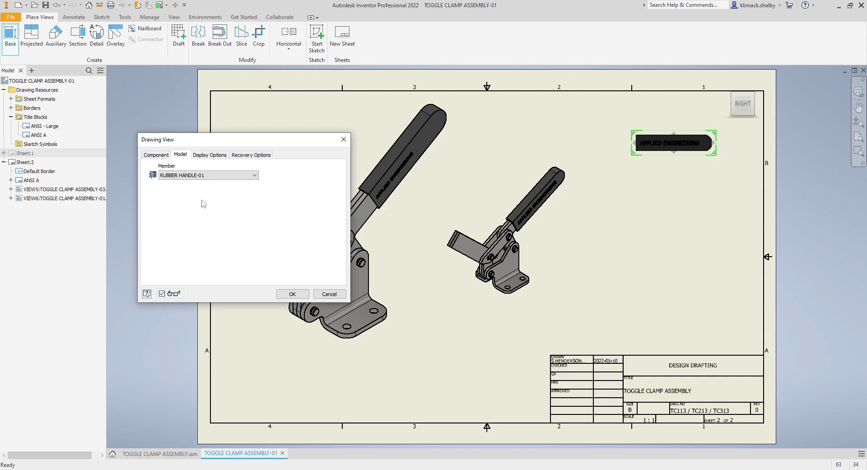
pyautogui.click(198, 175)
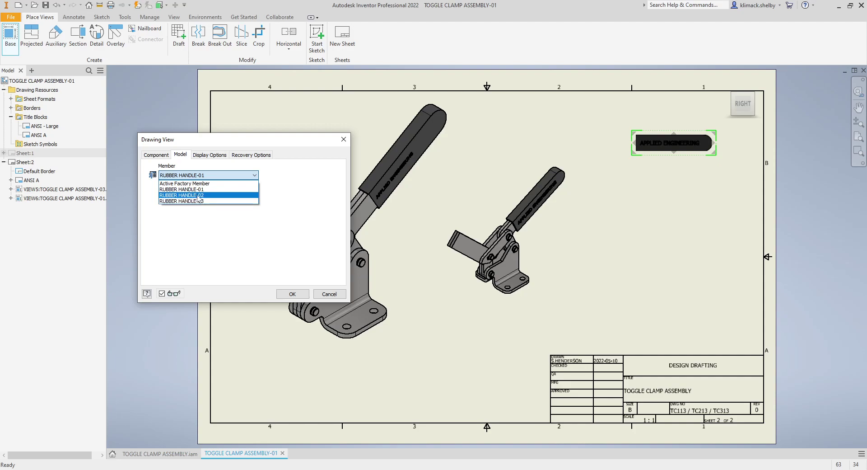
pyautogui.click(197, 195)
pyautogui.click(208, 176)
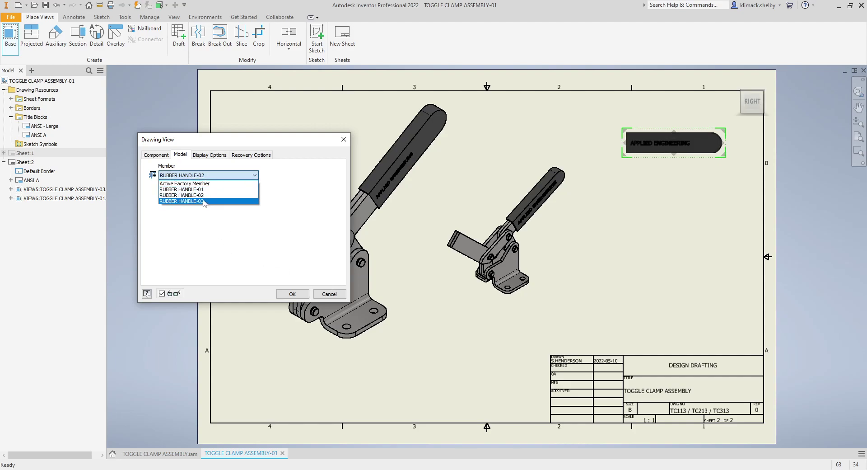
pyautogui.click(204, 201)
pyautogui.click(208, 176)
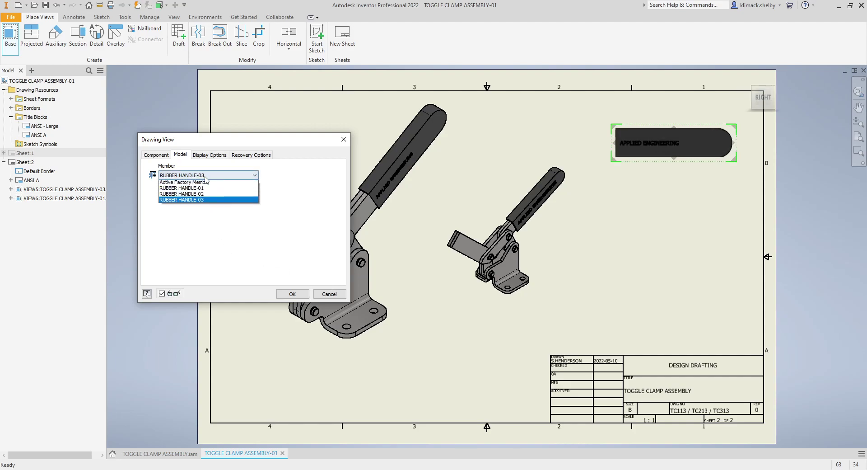
pyautogui.click(199, 195)
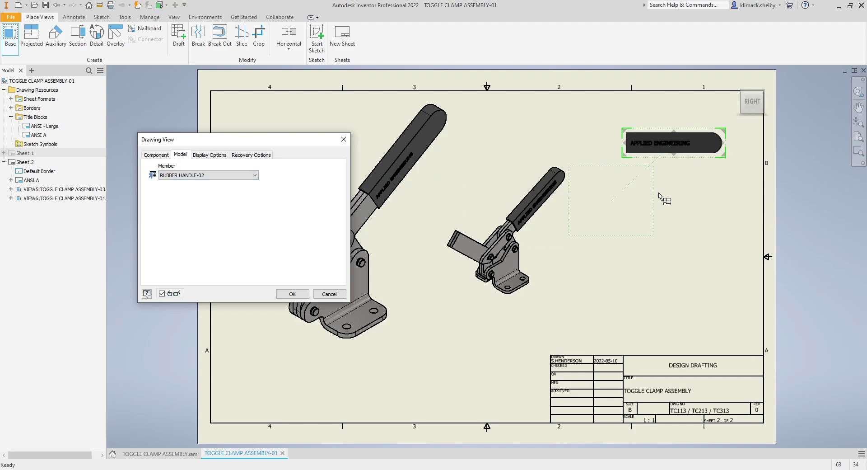
pyautogui.click(234, 176)
pyautogui.click(228, 190)
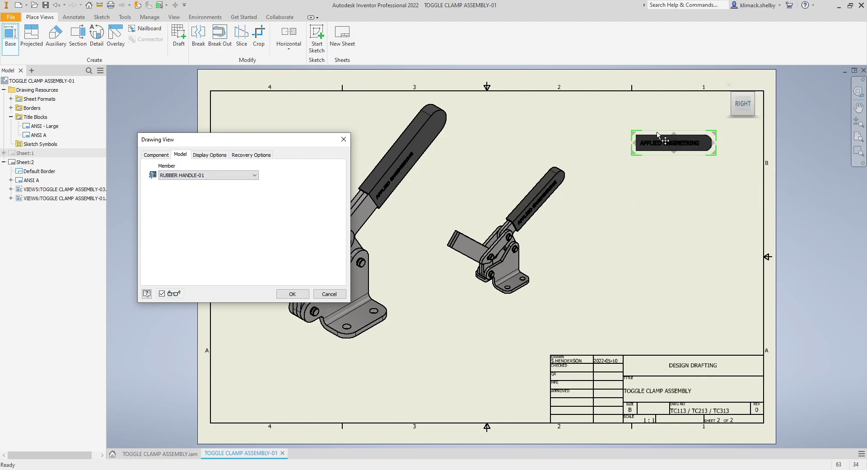
pyautogui.click(245, 176)
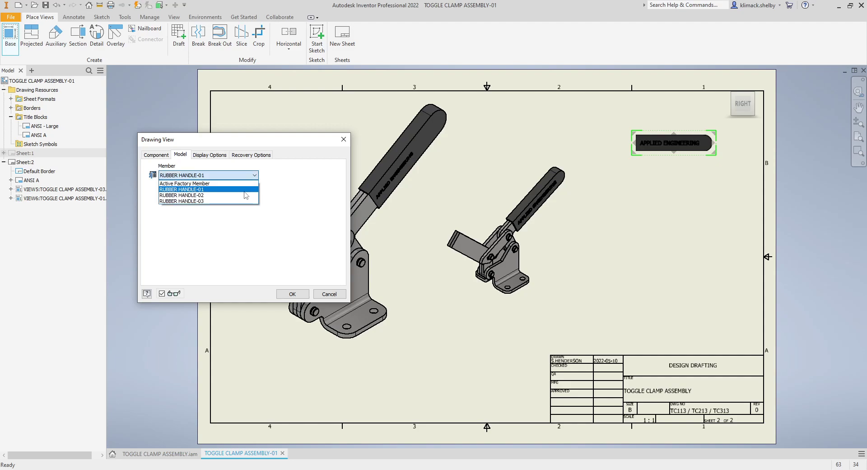
pyautogui.click(247, 195)
pyautogui.click(228, 176)
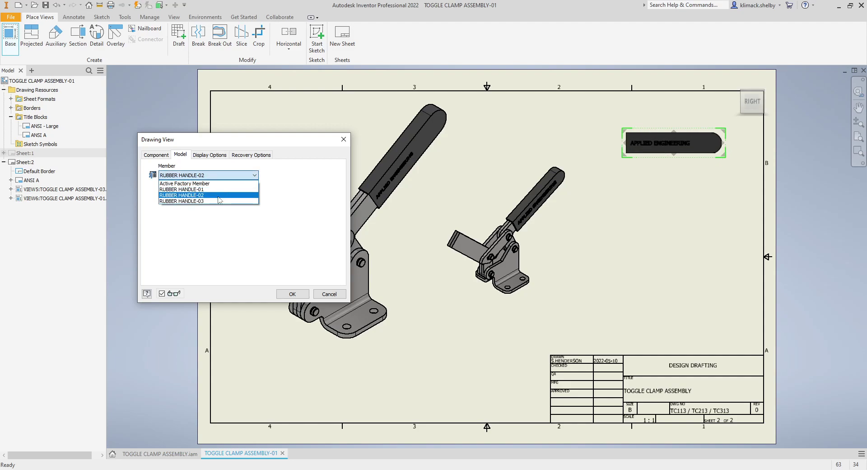
pyautogui.click(240, 201)
# - Place the RUBBER HANDLE-03 view and move it to the sheet's bottom left
pyautogui.click(292, 294)
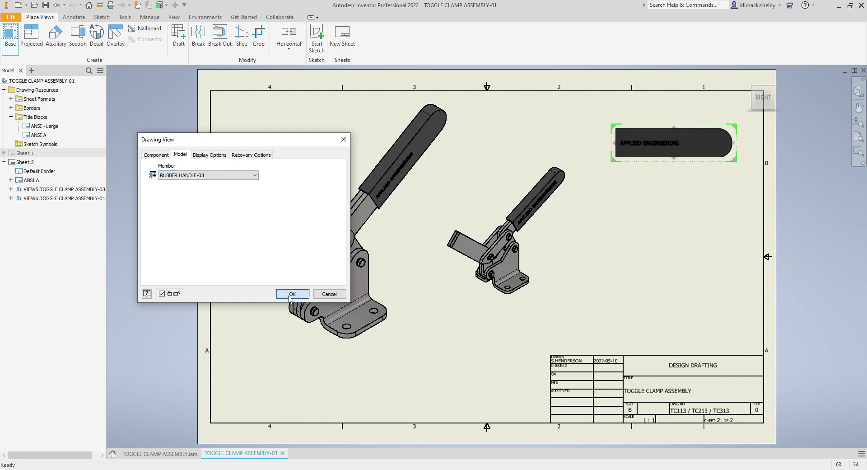
pyautogui.moveTo(735, 158); pyautogui.dragTo(375, 390)
pyautogui.moveTo(346, 401); pyautogui.dragTo(349, 404)
# - Start another base view from RUBBER HANDLE.ipt, keeping member RUBBER HANDLE-01
pyautogui.click(9, 37)
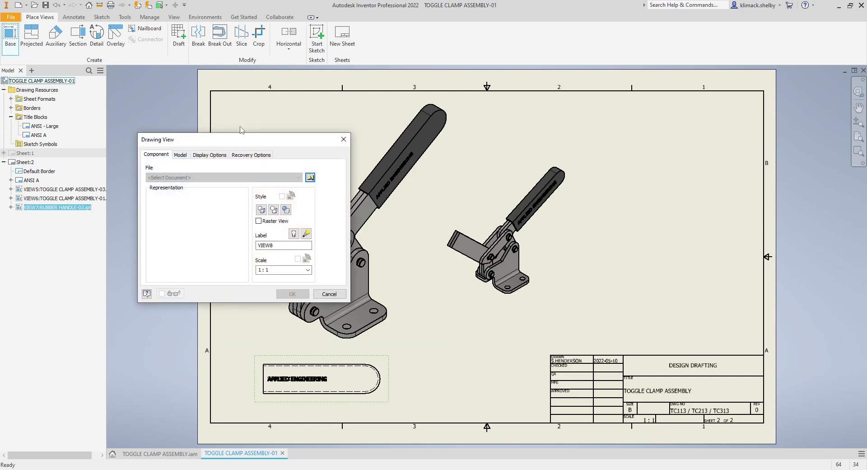
pyautogui.click(310, 177)
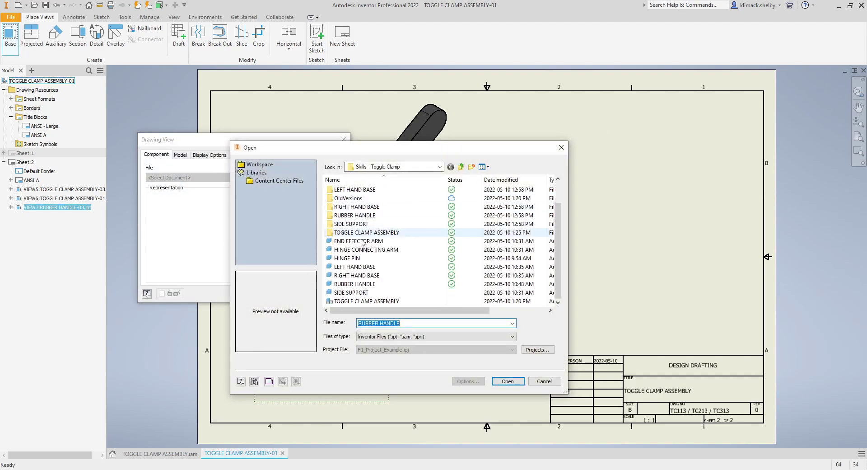
pyautogui.doubleClick(357, 284)
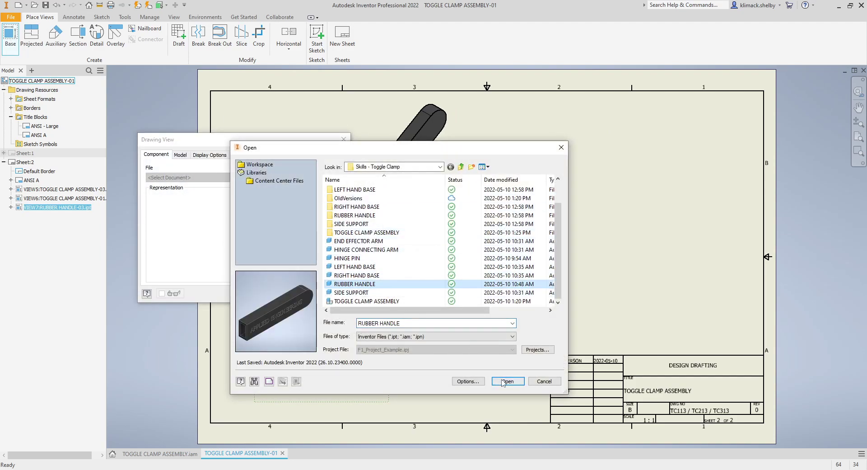
pyautogui.click(408, 276)
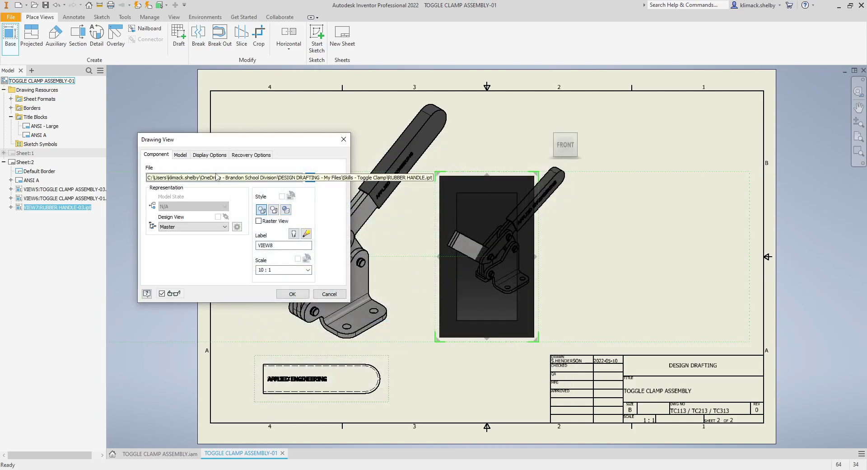
pyautogui.click(180, 154)
pyautogui.click(199, 175)
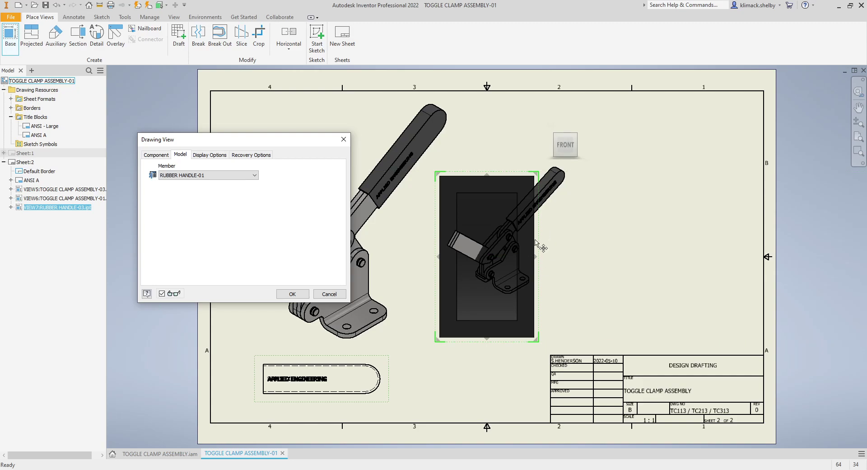
# - Place the right-side view at 1:1 at the sheet bottom beside the first handle
pyautogui.click(582, 144)
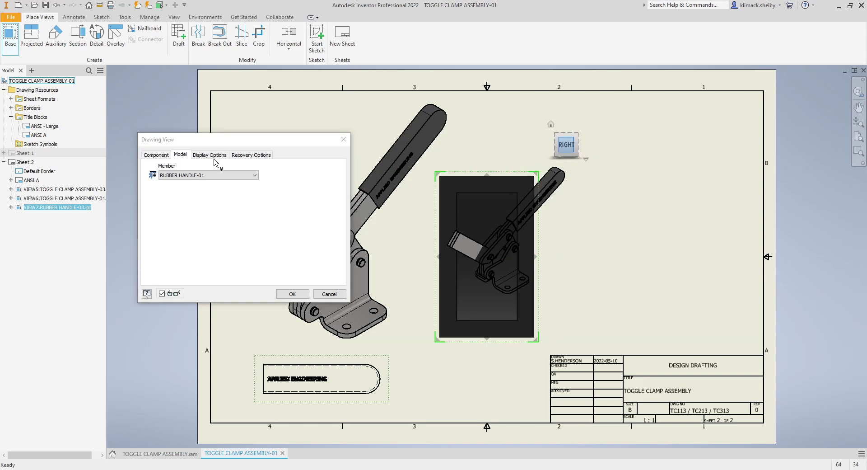
pyautogui.click(156, 154)
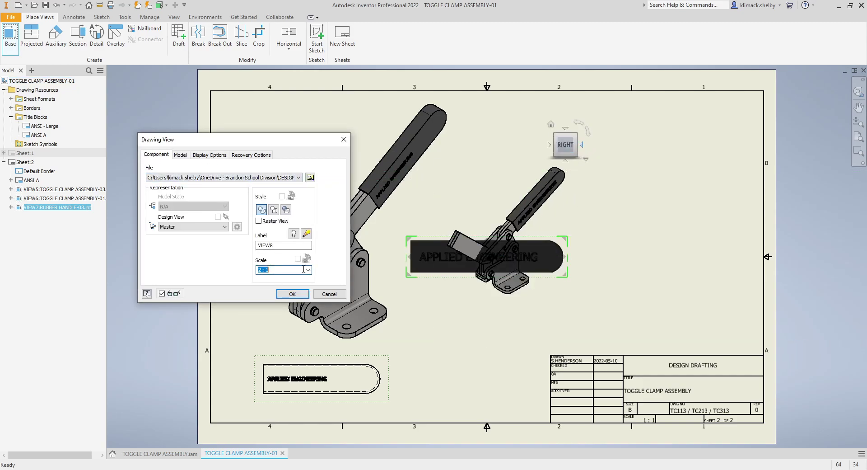
pyautogui.click(307, 270)
pyautogui.click(282, 290)
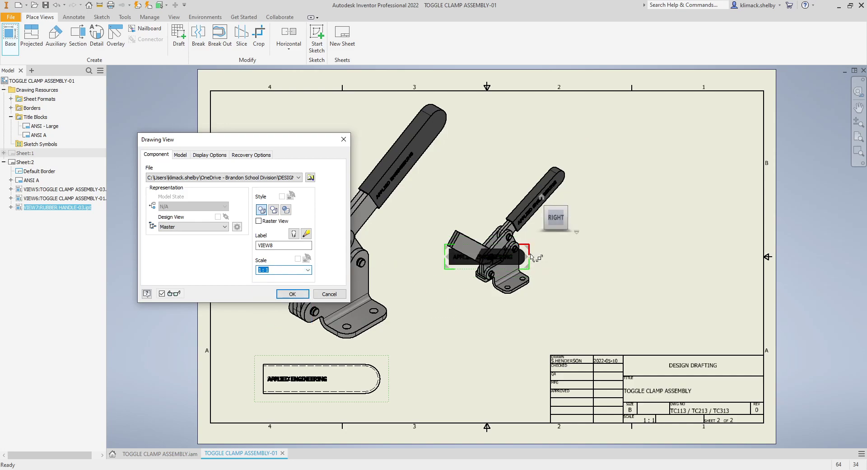
pyautogui.moveTo(515, 261); pyautogui.dragTo(515, 383)
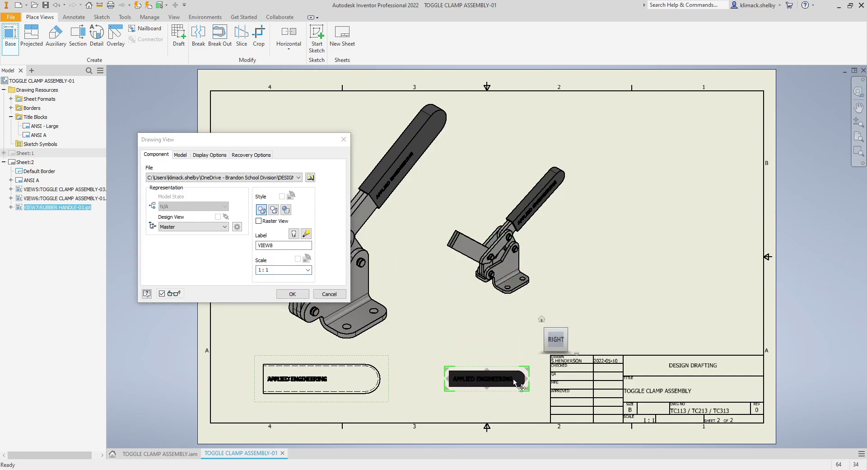
pyautogui.click(292, 294)
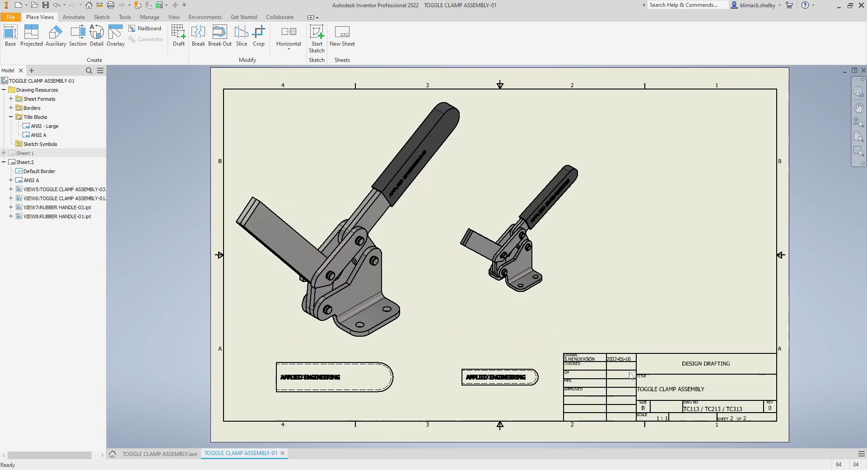